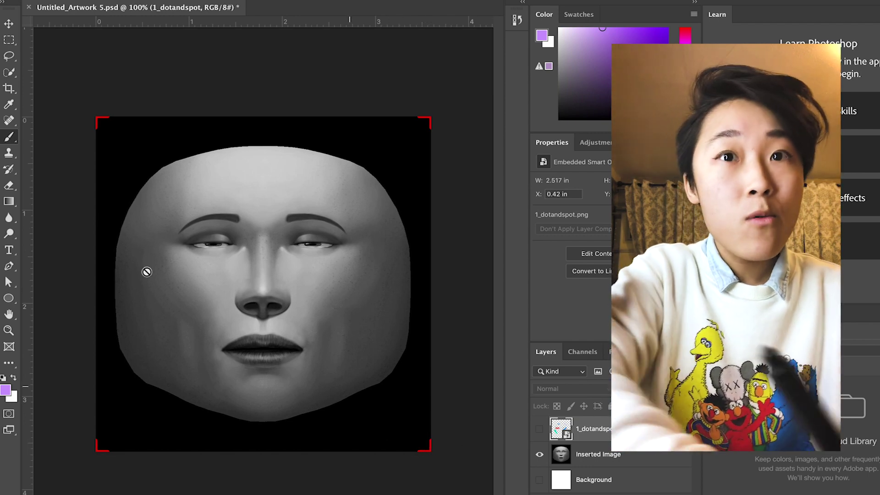
# Add a new empty layer above the artwork, and briefly show the 1_dotandspot layer before hiding it again
pyautogui.hotkey('ctrl', 'shift', 'alt', 'n')
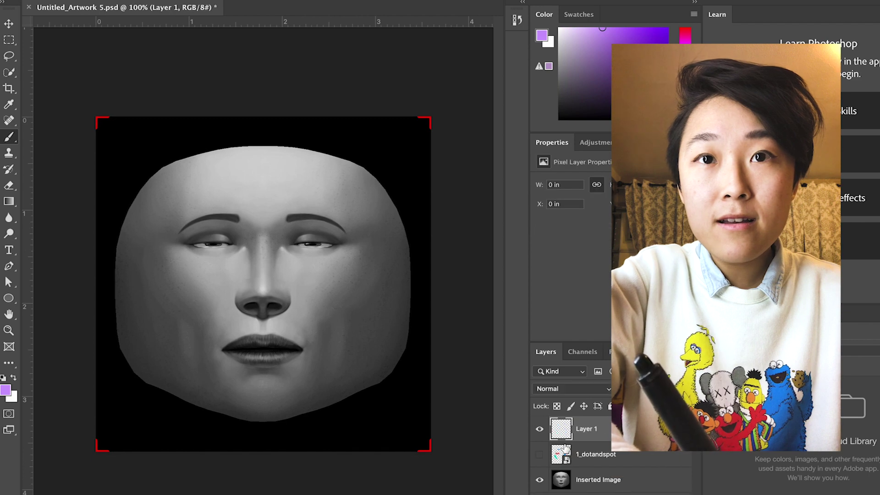
pyautogui.click(540, 430)
pyautogui.click(541, 458)
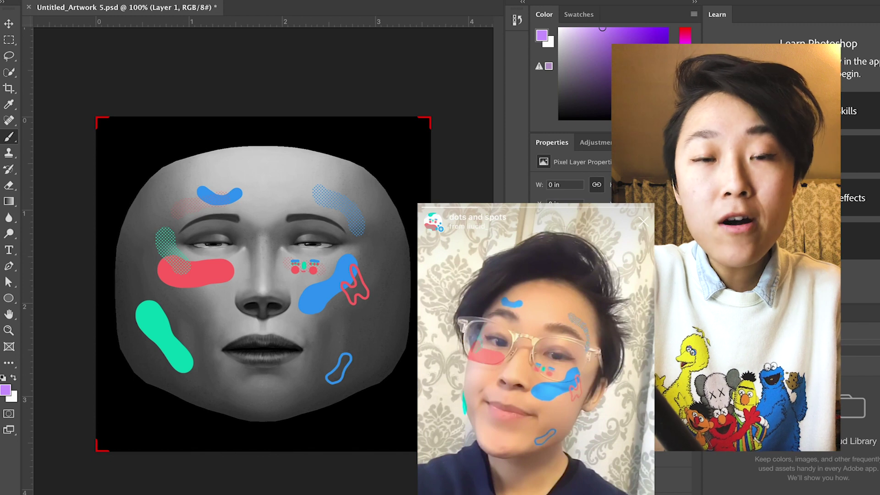
pyautogui.click(539, 455)
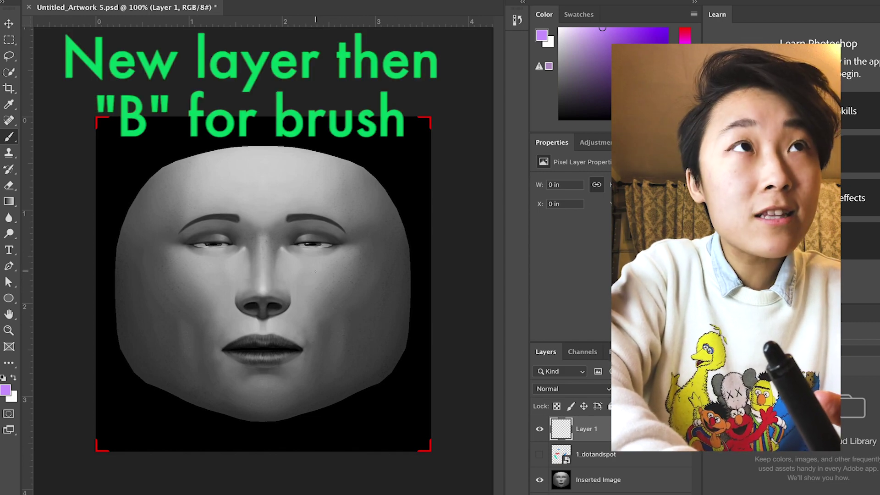
# With the 6 px Hard Round brush, draw light purple outlines of a peanut shape and star on the cheeks and a cloud on the forehead
pyautogui.rightClick(98, 42)
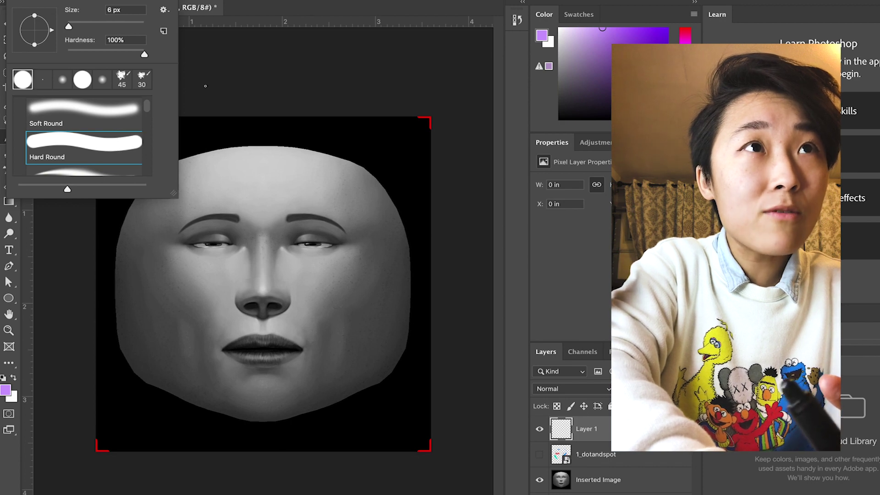
pyautogui.doubleClick(132, 148)
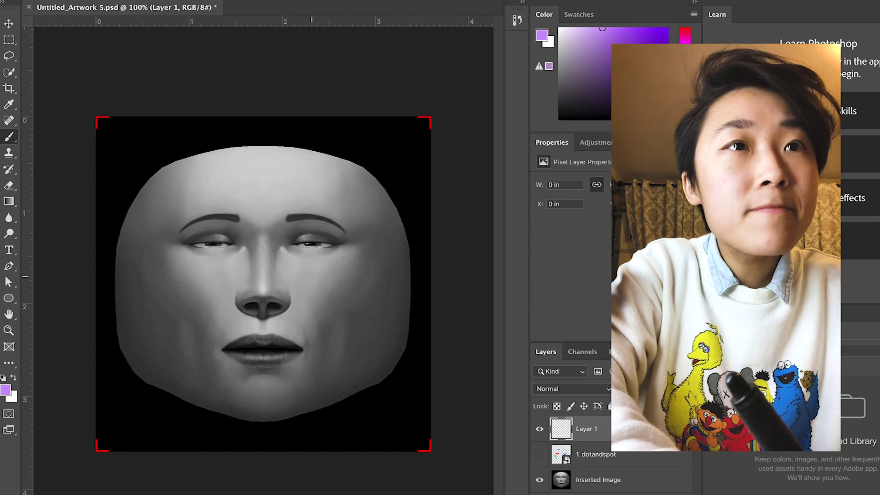
pyautogui.moveTo(310, 277)
pyautogui.mouseDown()
pyautogui.moveTo(321, 322)
pyautogui.moveTo(328, 285)
pyautogui.moveTo(313, 274)
pyautogui.mouseUp()
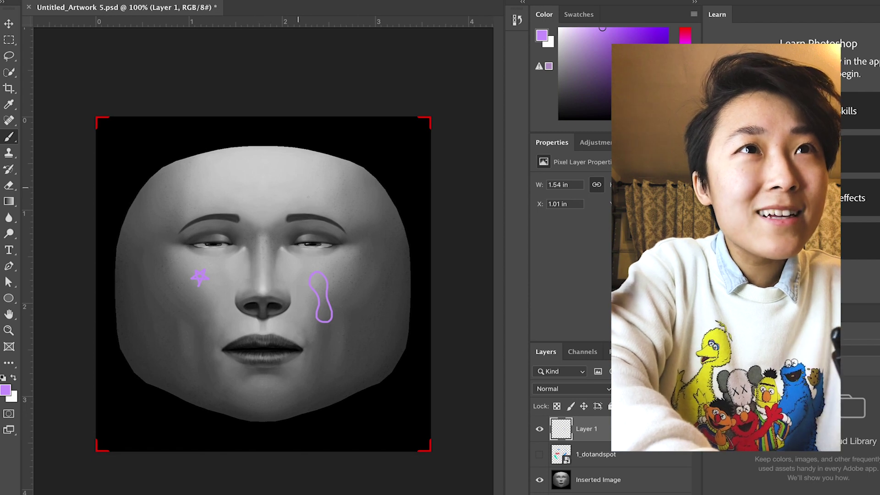
pyautogui.moveTo(297, 187); pyautogui.dragTo(341, 206)
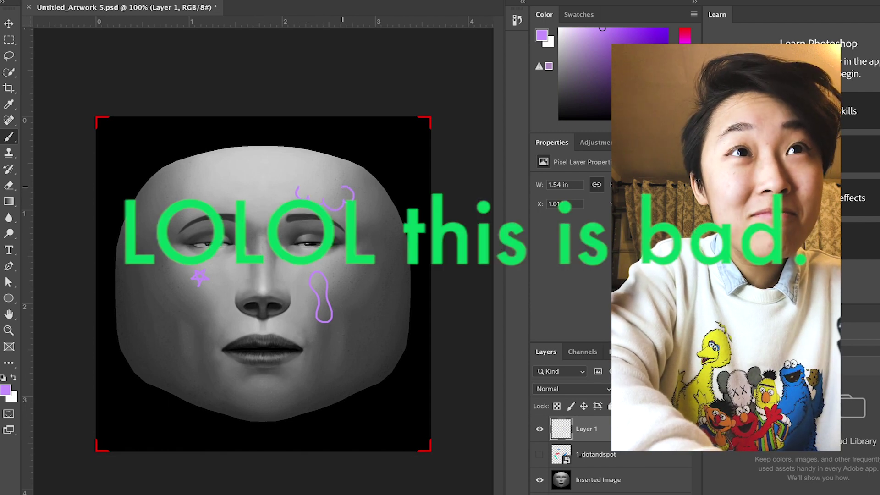
pyautogui.moveTo(314, 177); pyautogui.dragTo(301, 175)
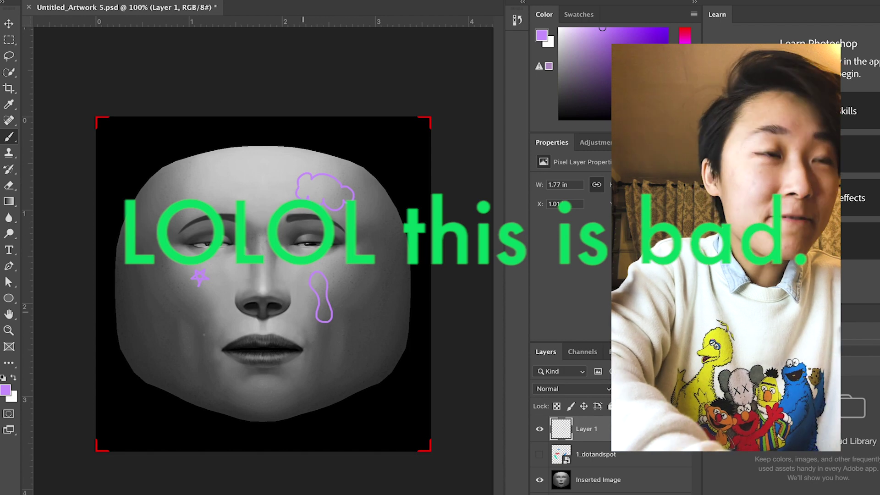
# Change the foreground colour to dark purple and draw a small cat mouth with eyes and whiskers below the star
pyautogui.click(5, 391)
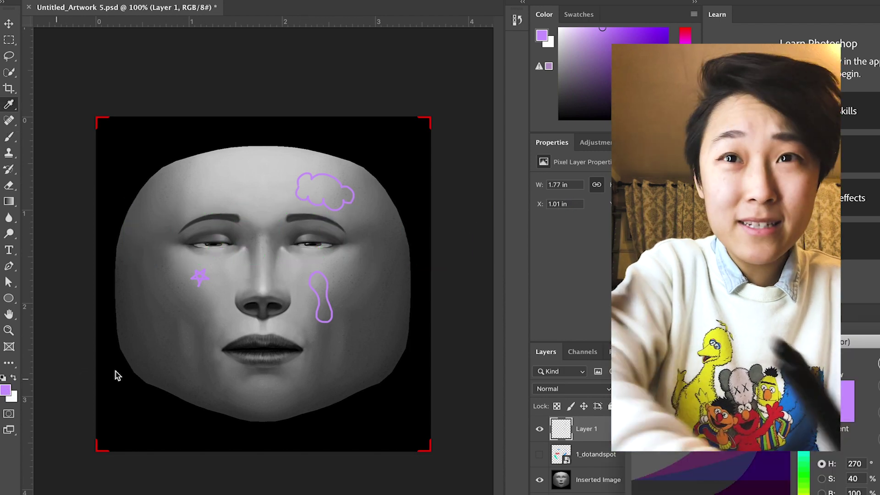
pyautogui.moveTo(857, 341); pyautogui.dragTo(760, 303)
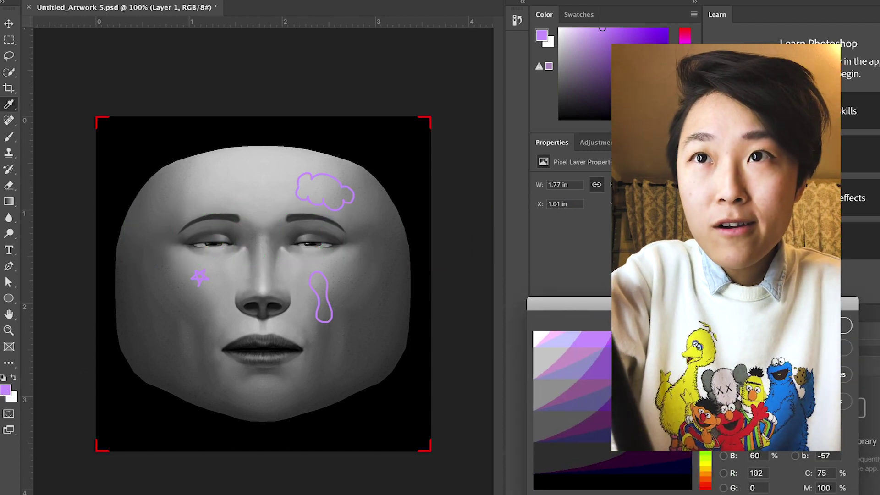
pyautogui.press('Return')
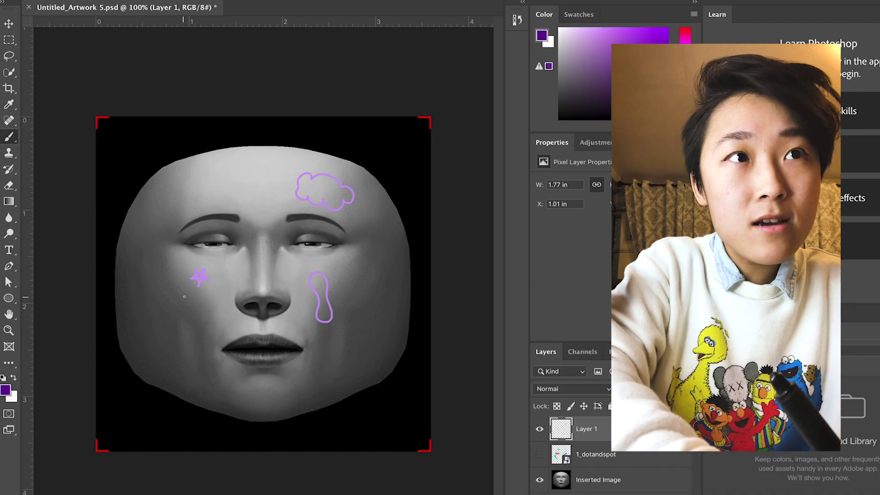
pyautogui.moveTo(185, 297); pyautogui.dragTo(208, 300)
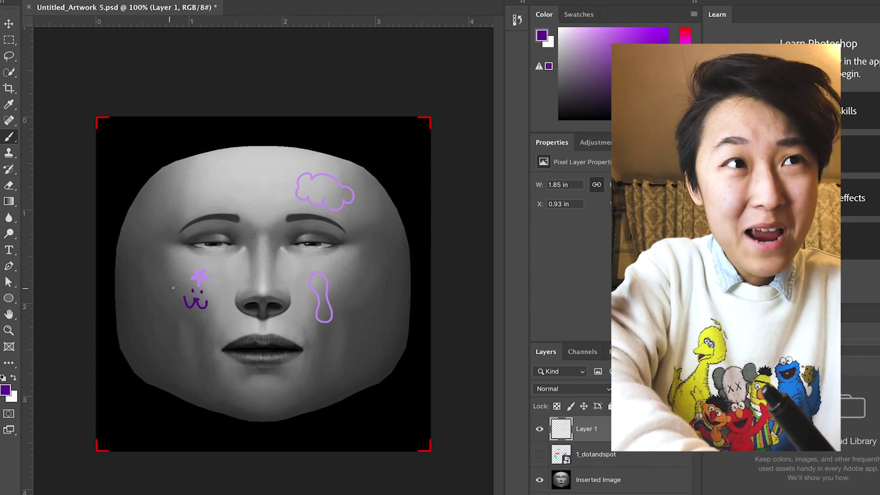
pyautogui.moveTo(173, 288); pyautogui.dragTo(177, 288)
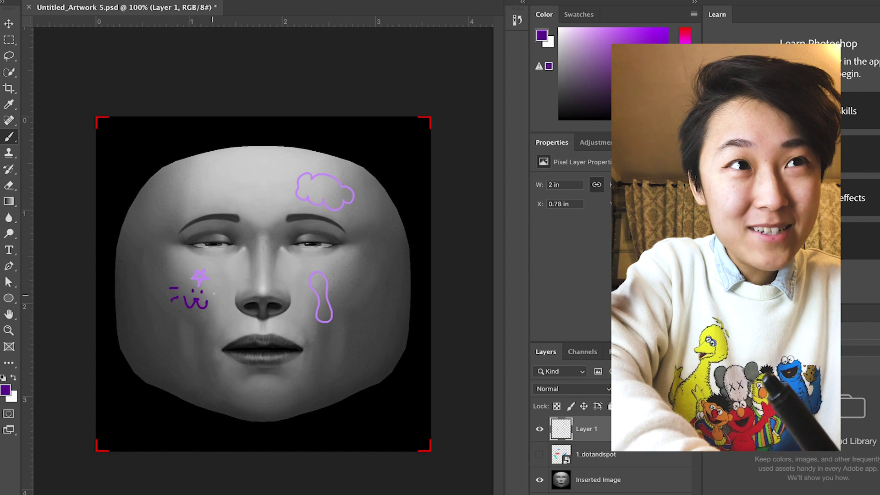
pyautogui.moveTo(173, 308); pyautogui.dragTo(182, 304)
pyautogui.moveTo(213, 296); pyautogui.dragTo(220, 294)
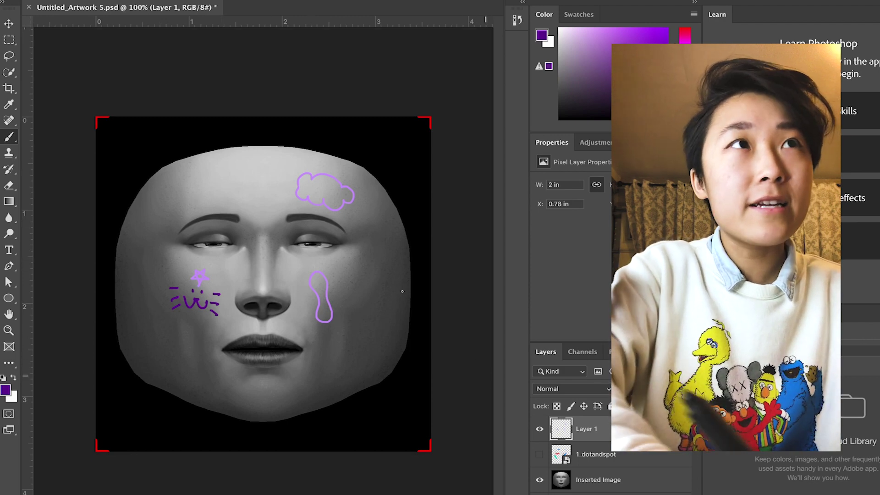
# Switch to the Soft Round brush and dab a small dark purple dot on the cheek beside the peanut outline
pyautogui.click(55, 2)
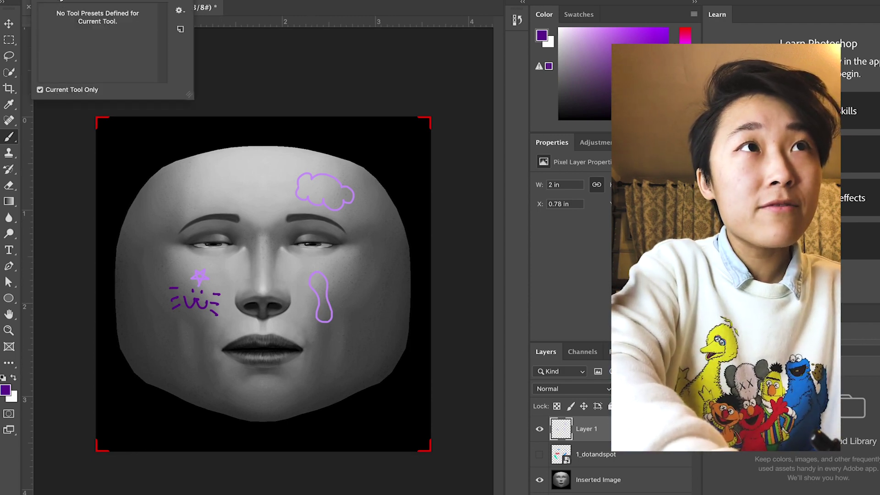
pyautogui.click(55, 2)
pyautogui.click(82, 1)
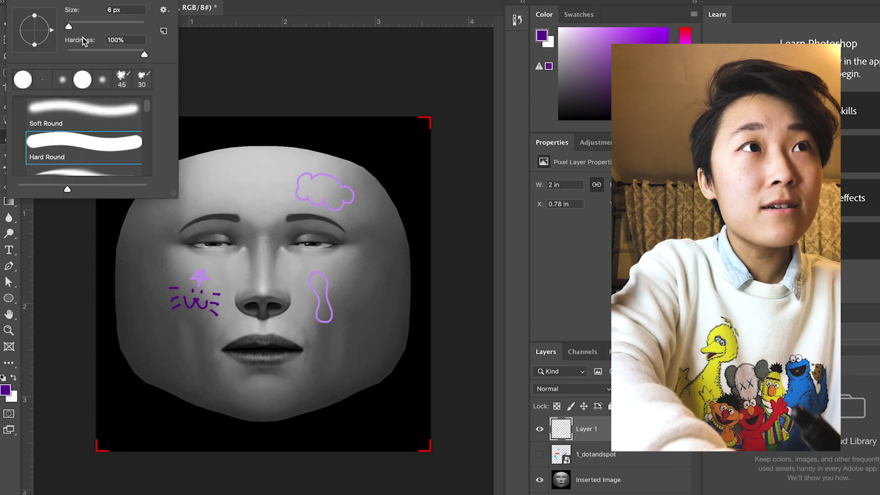
pyautogui.doubleClick(81, 116)
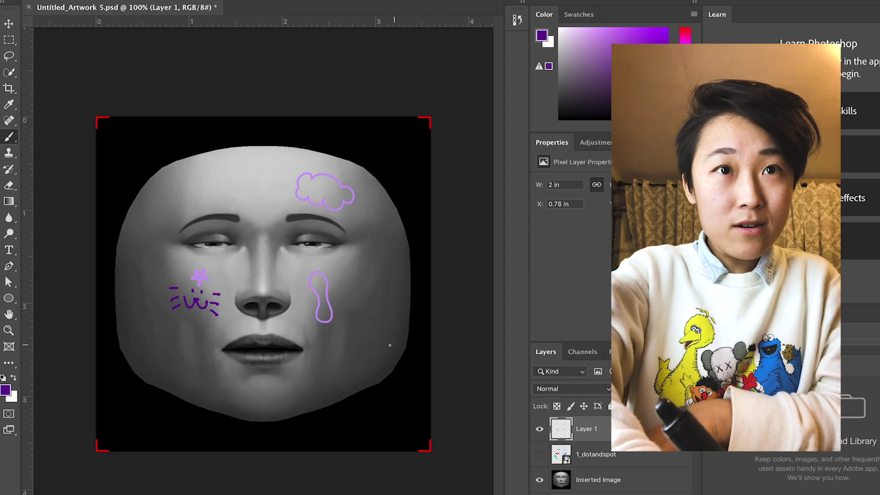
pyautogui.click(368, 292)
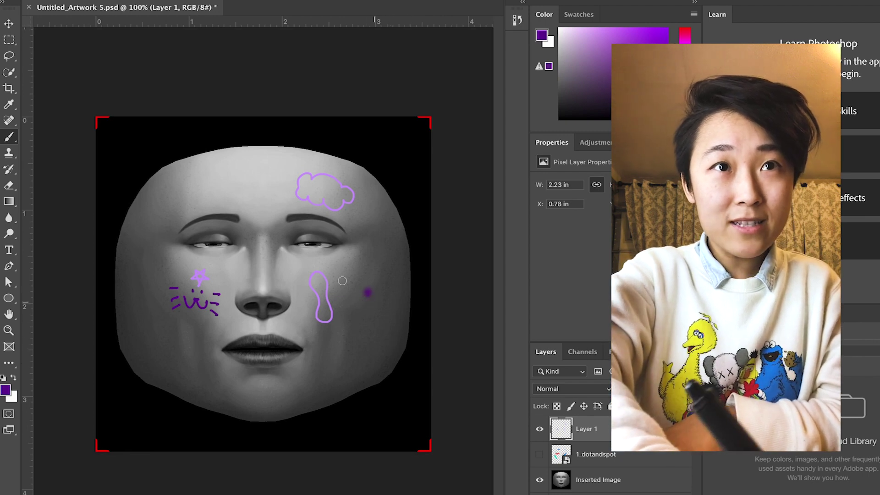
# Enlarge the soft brush and paint a big blurry purple blush spot over the small dot on the cheek
pyautogui.press(']')
pyautogui.press(']')
pyautogui.press(']')
pyautogui.press(']')
pyautogui.press(']')
pyautogui.press(']')
pyautogui.press(']')
pyautogui.press(']')
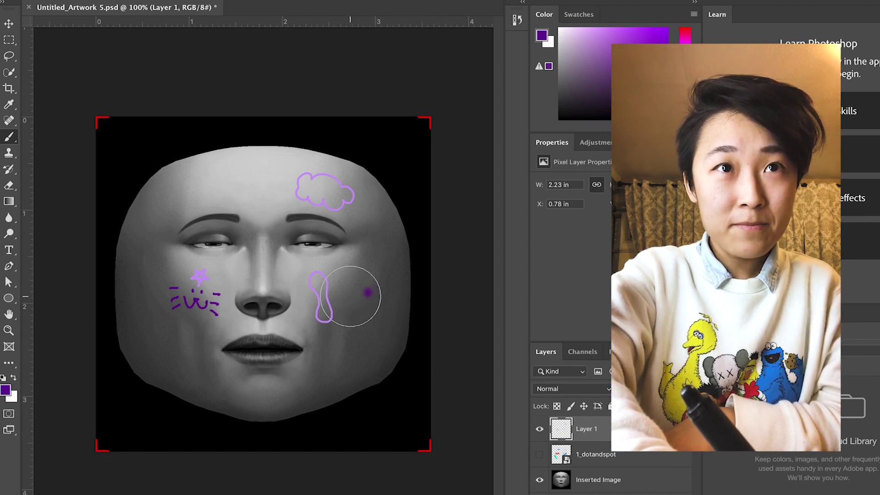
pyautogui.press('[')
pyautogui.moveTo(353, 294); pyautogui.dragTo(358, 318)
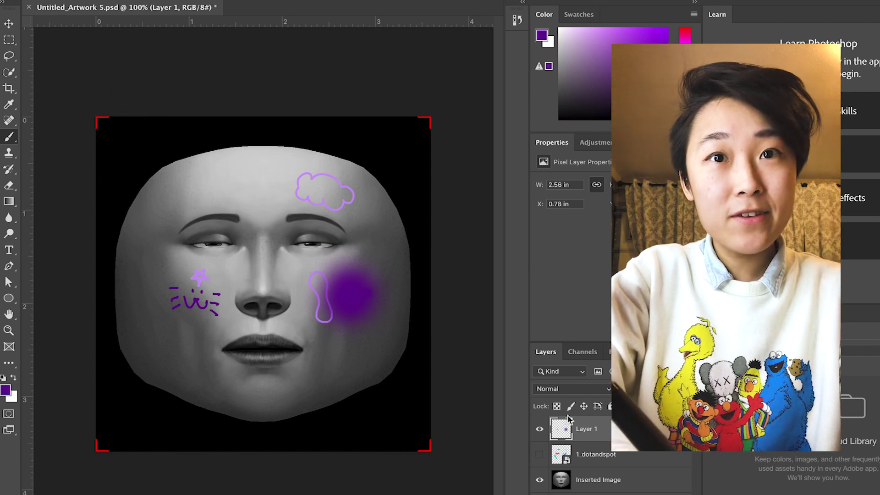
# Leave only the 1_dotandspot artwork showing by hiding Layer 1 and the Inserted Image face reference layer
pyautogui.click(540, 430)
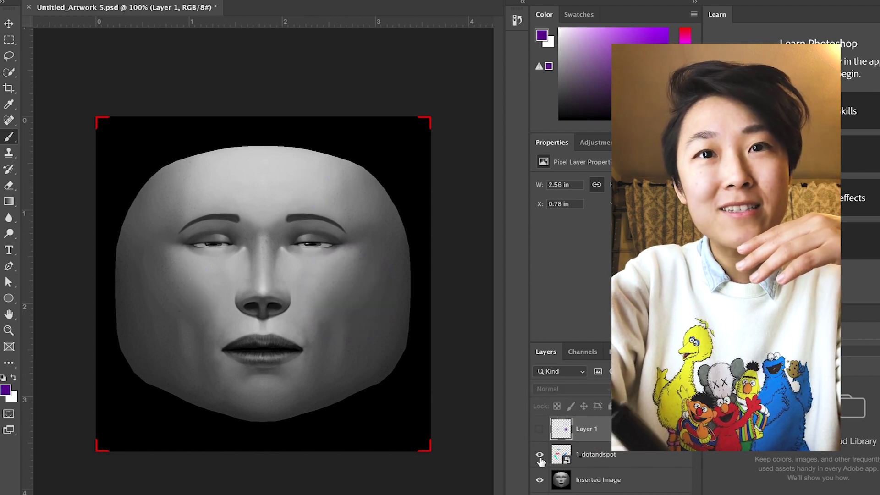
pyautogui.click(540, 454)
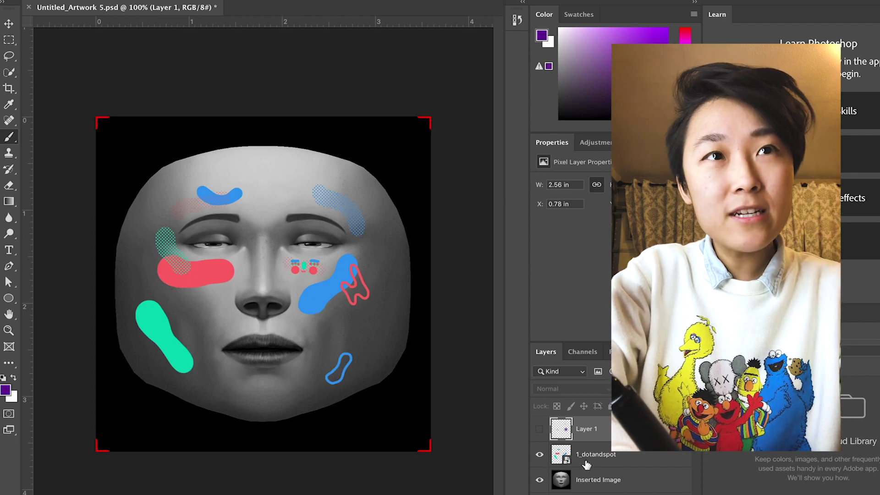
pyautogui.click(540, 480)
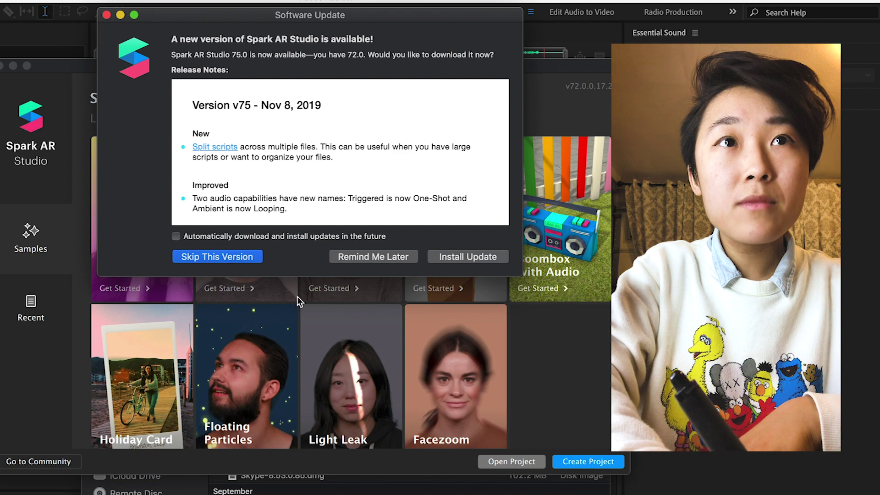
# Switch to Spark AR Studio, skip the offered update, and create a new project containing a Face Mesh
pyautogui.press('Return')
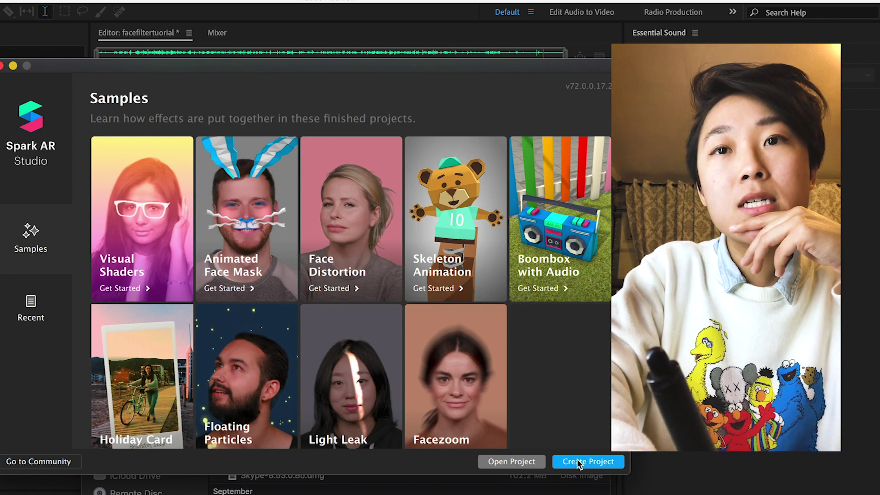
pyautogui.click(579, 461)
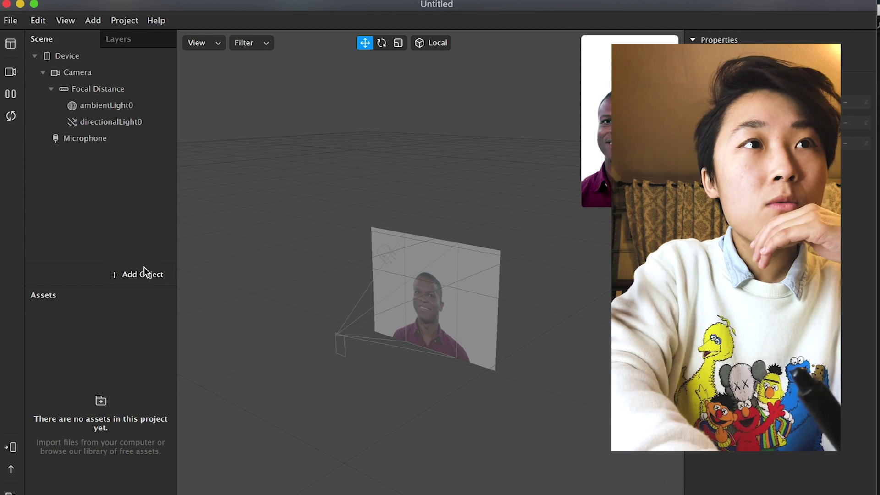
pyautogui.click(150, 274)
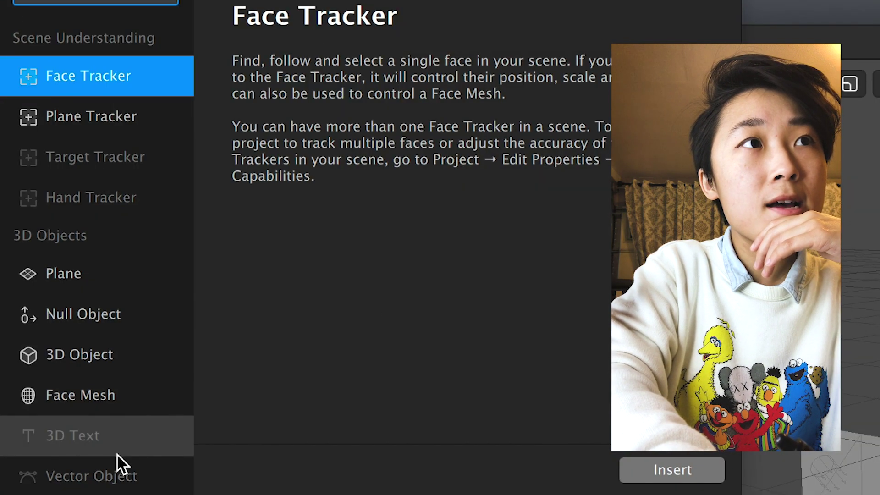
pyautogui.click(95, 392)
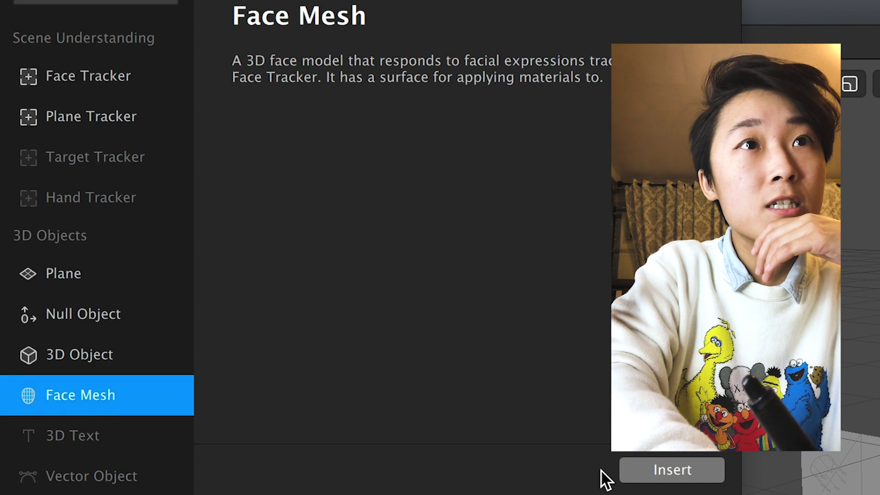
pyautogui.click(634, 470)
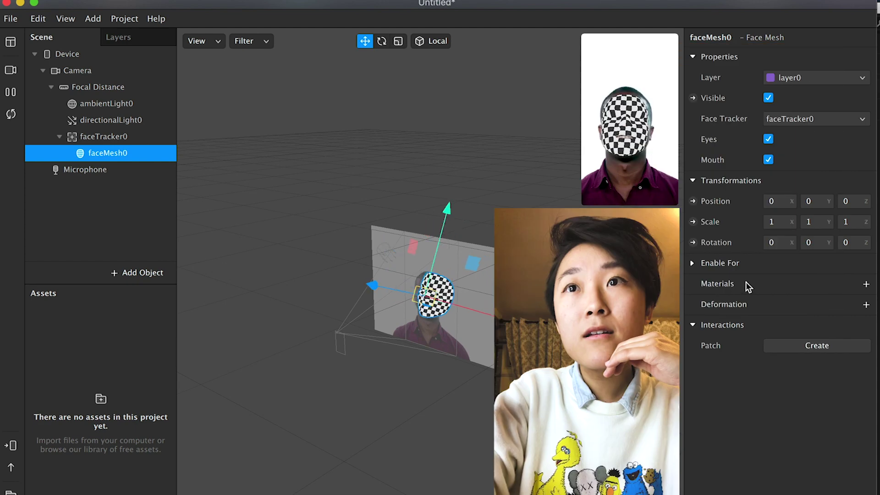
# Add a material to the face mesh, use 1_dotandspot.png from Downloads as its diffuse texture, and enlarge the preview
pyautogui.click(867, 284)
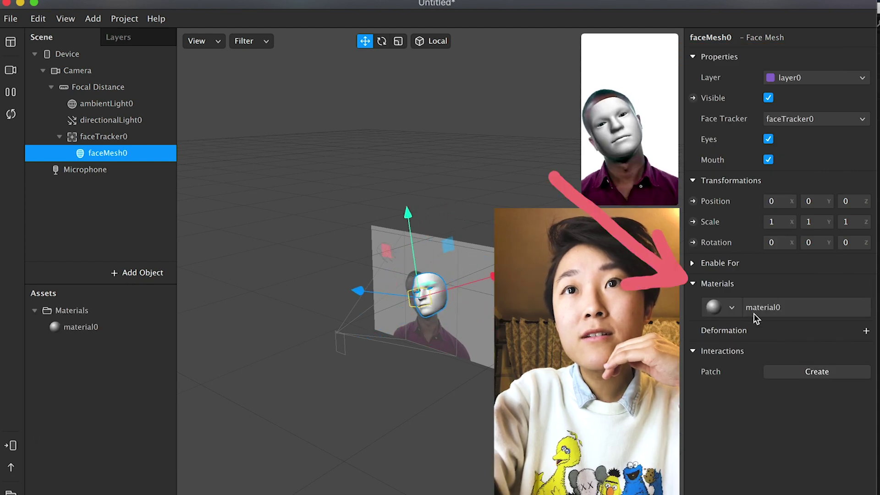
pyautogui.click(83, 327)
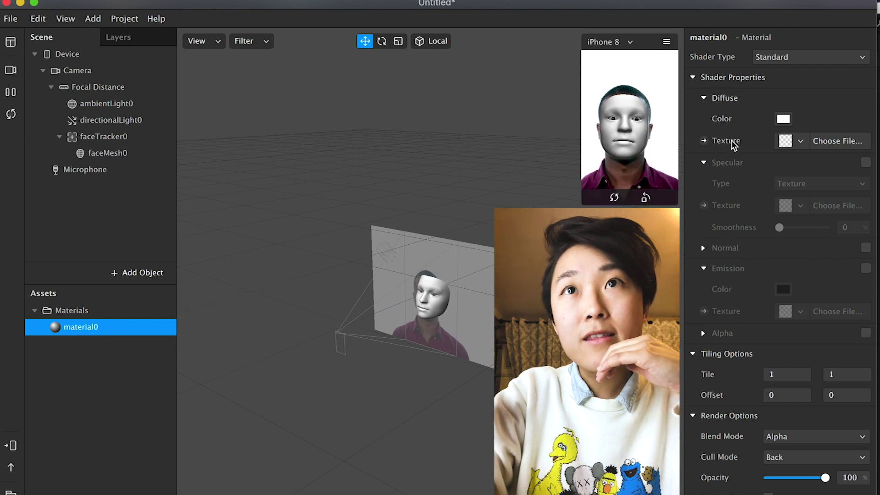
pyautogui.click(801, 141)
pyautogui.click(824, 142)
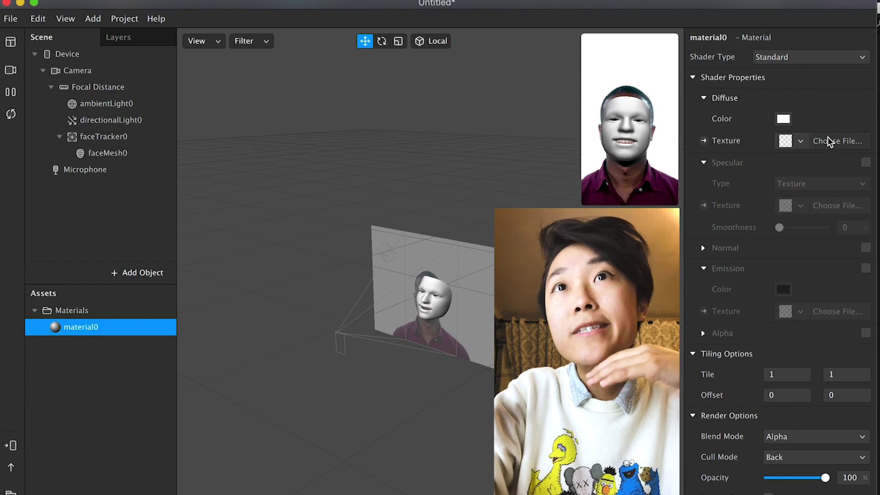
pyautogui.click(833, 142)
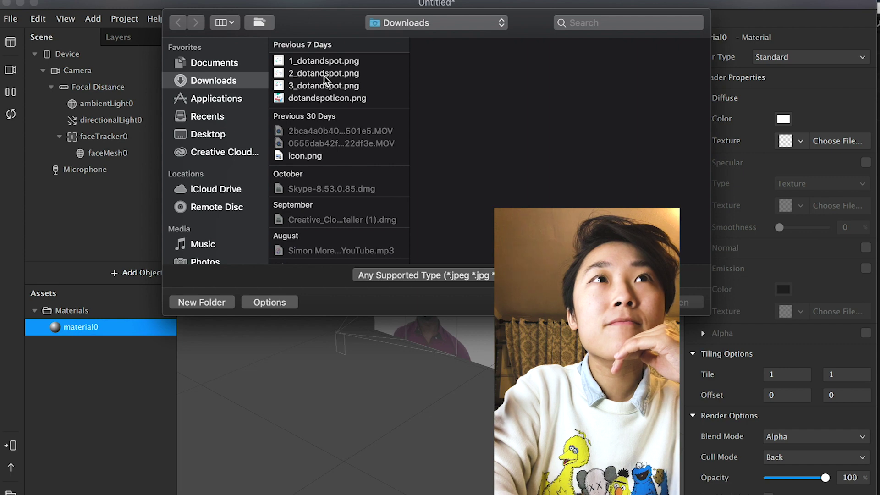
pyautogui.click(315, 63)
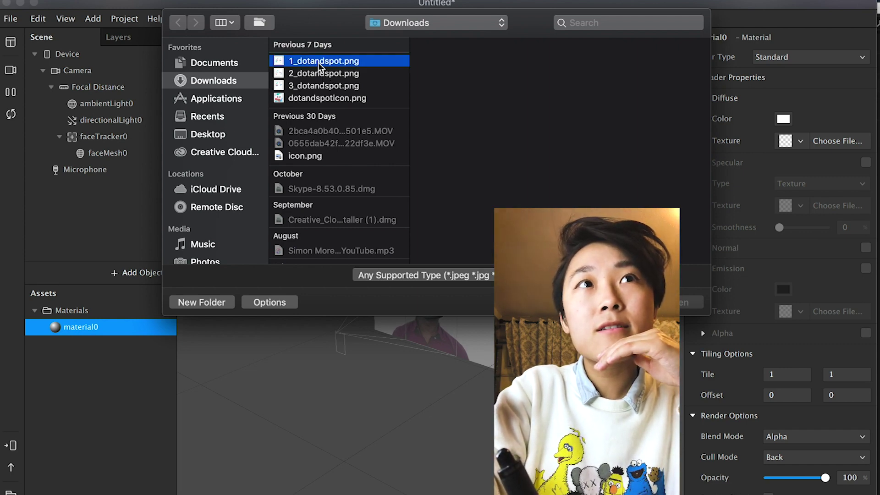
pyautogui.click(680, 304)
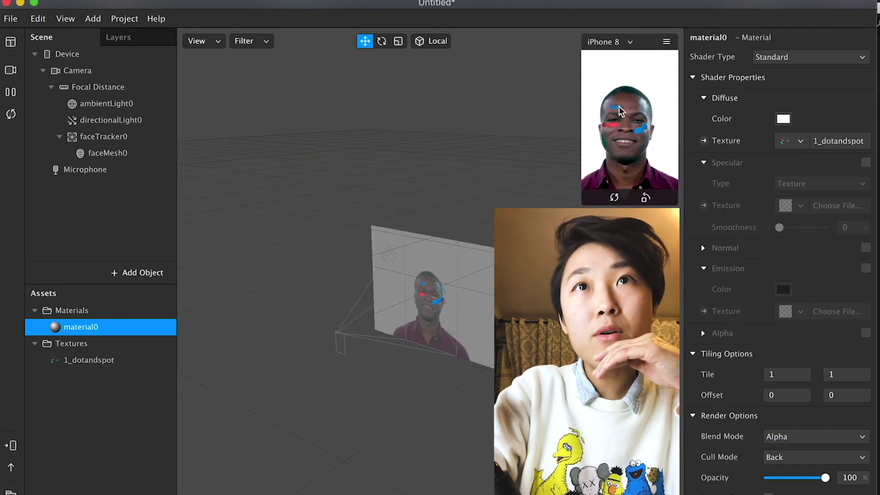
pyautogui.moveTo(582, 205); pyautogui.dragTo(399, 494)
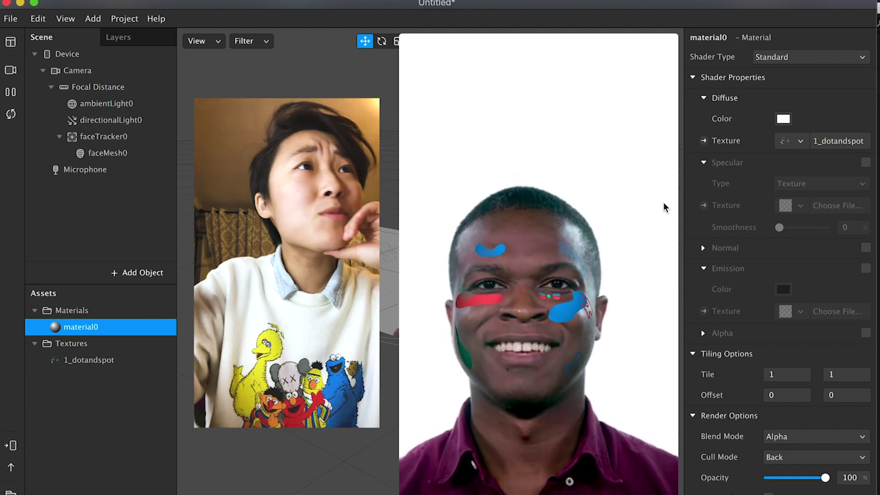
# Set the project's compression quality to 100% in its properties, keeping the maximum resolution
pyautogui.click(120, 19)
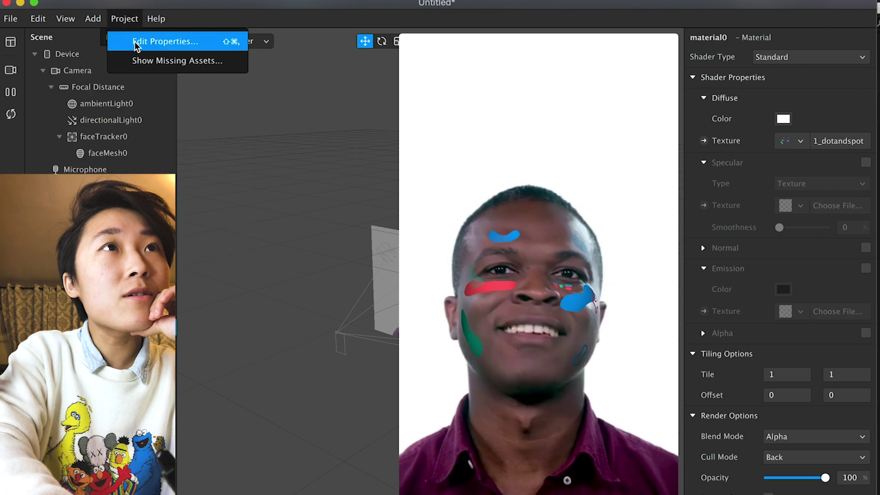
pyautogui.click(137, 41)
pyautogui.click(250, 160)
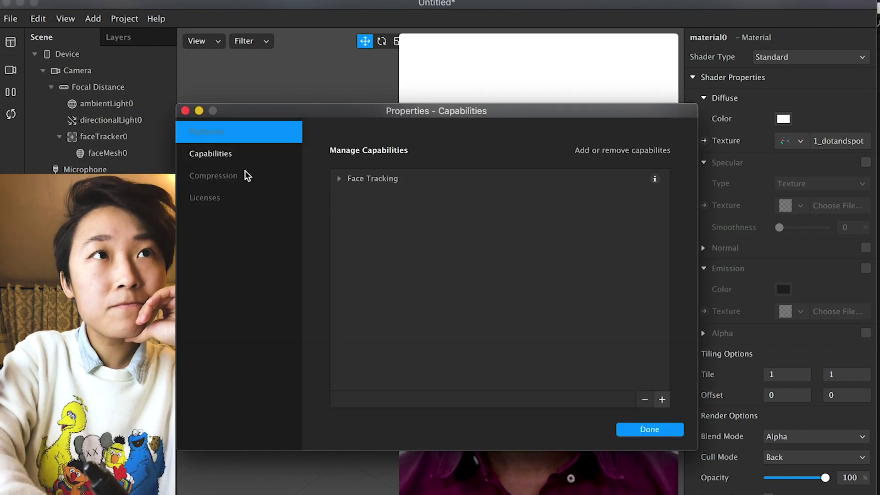
pyautogui.click(232, 181)
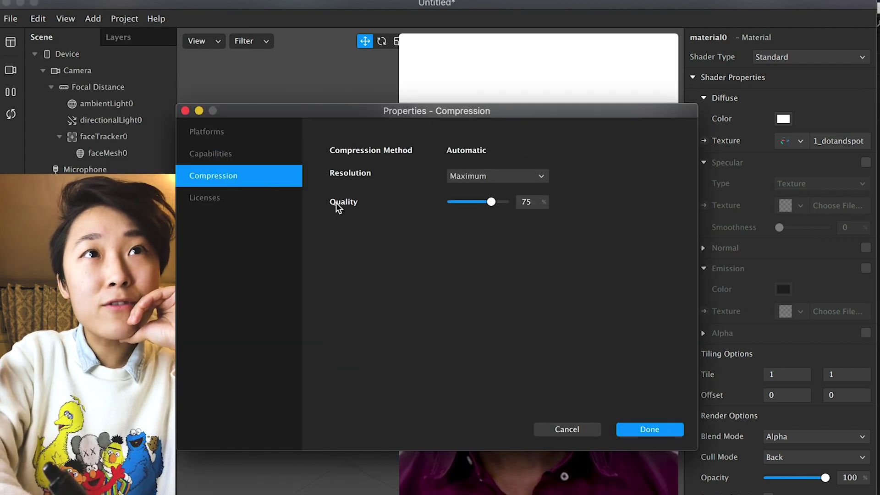
pyautogui.moveTo(491, 203); pyautogui.dragTo(526, 201)
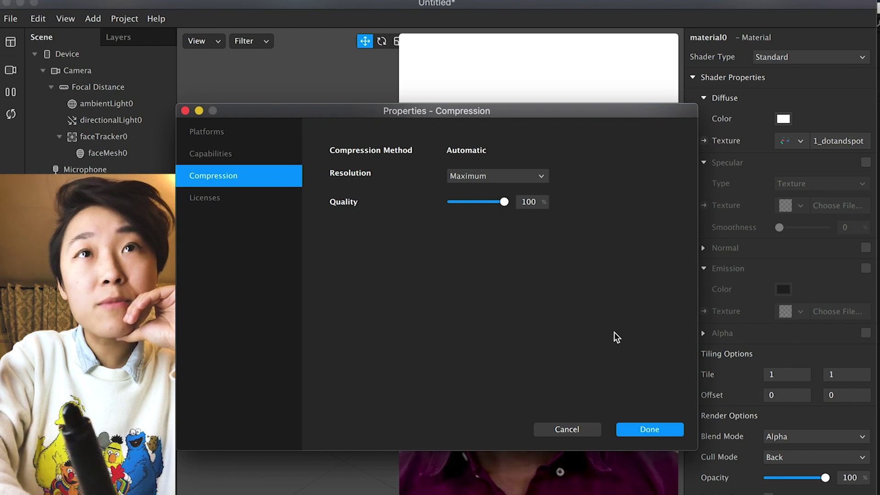
pyautogui.click(652, 430)
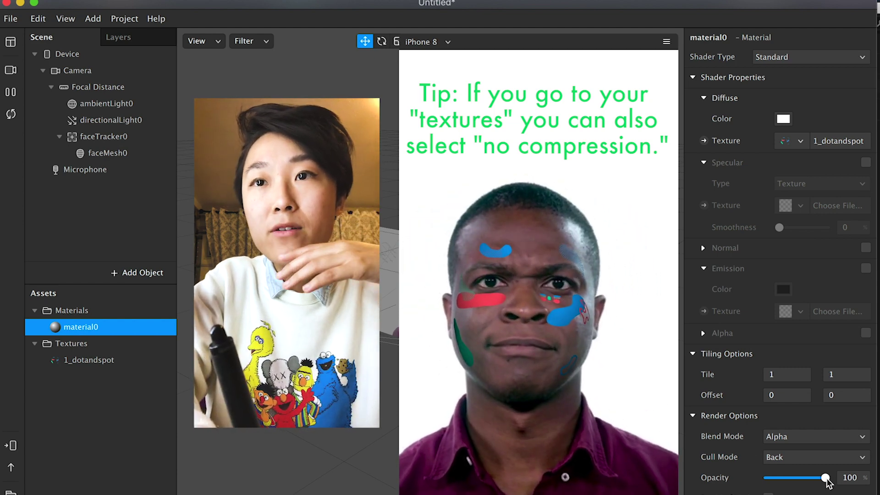
# Try the Physically-Based shader on material0, switch it to Face Paint, and set BG Influence to 100%
pyautogui.moveTo(825, 478)
pyautogui.mouseDown()
pyautogui.moveTo(795, 478)
pyautogui.moveTo(825, 477)
pyautogui.mouseUp()
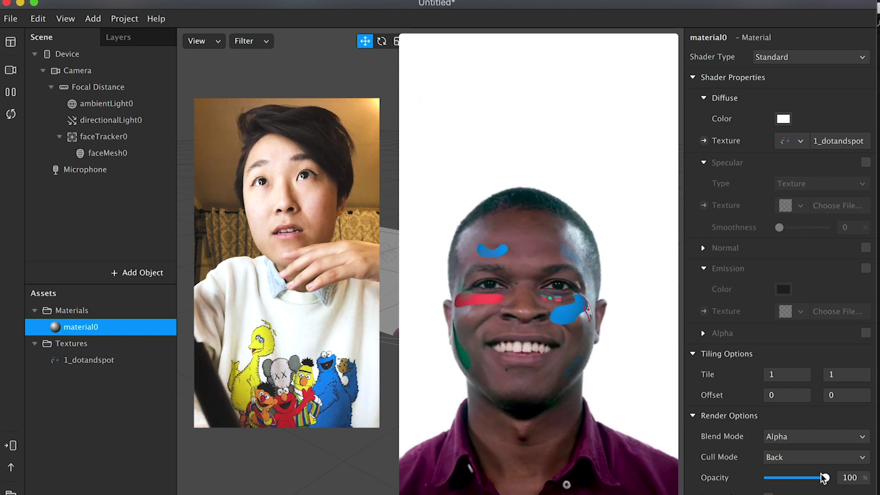
pyautogui.click(806, 60)
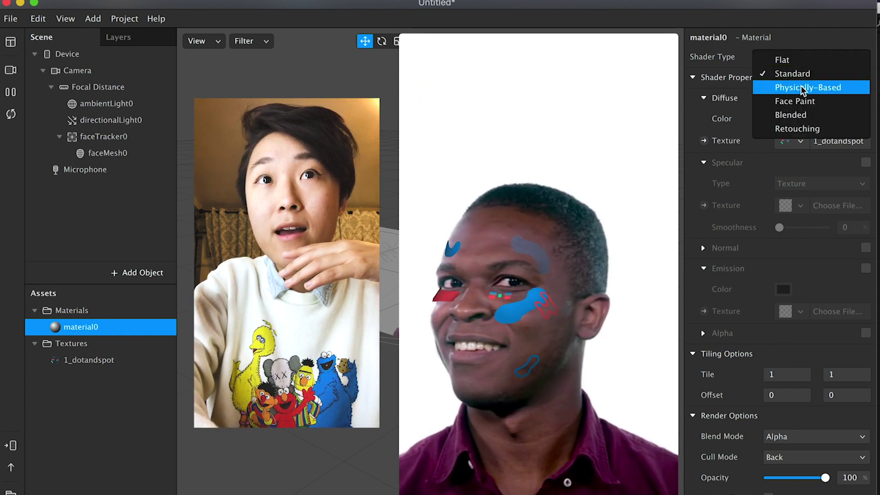
pyautogui.click(803, 88)
pyautogui.click(803, 58)
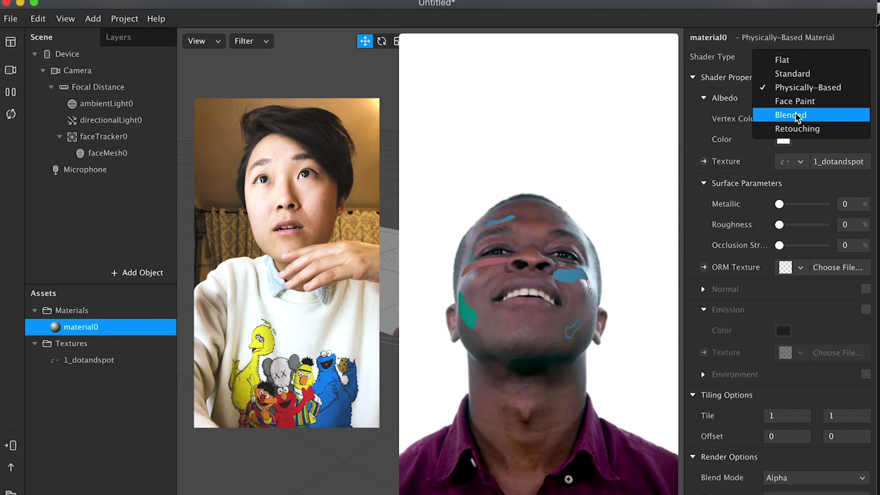
pyautogui.click(802, 102)
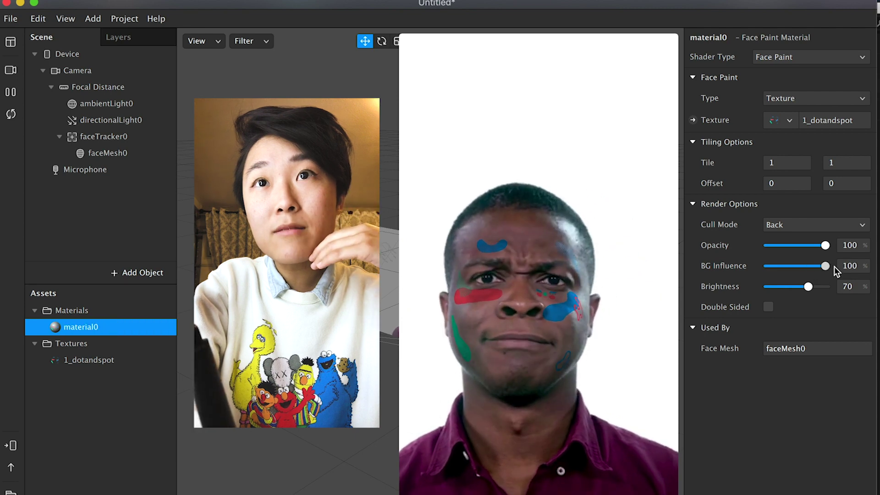
pyautogui.moveTo(815, 267)
pyautogui.mouseDown()
pyautogui.moveTo(797, 266)
pyautogui.moveTo(835, 275)
pyautogui.moveTo(832, 267)
pyautogui.mouseUp()
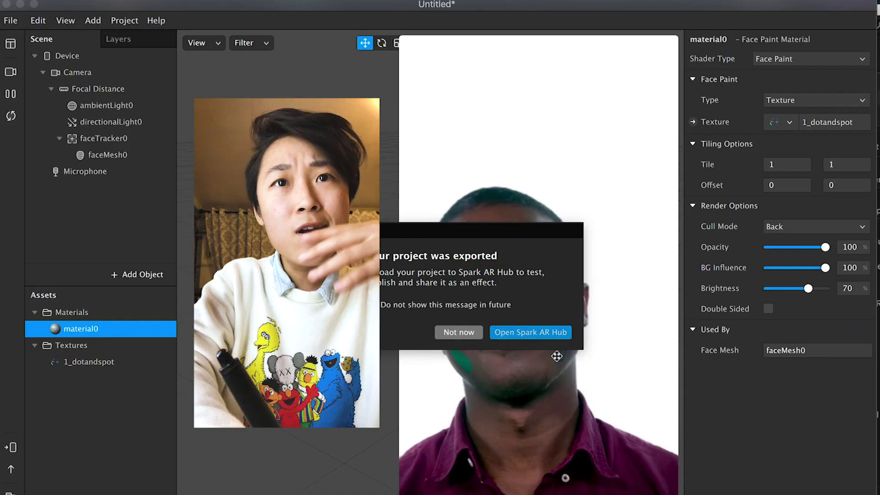
# Dismiss the project export message without opening Spark AR Hub
pyautogui.press('Escape')
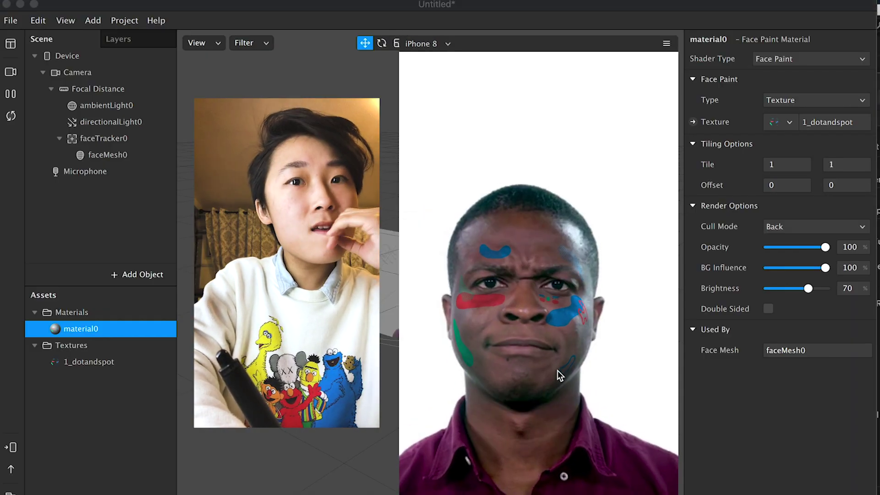